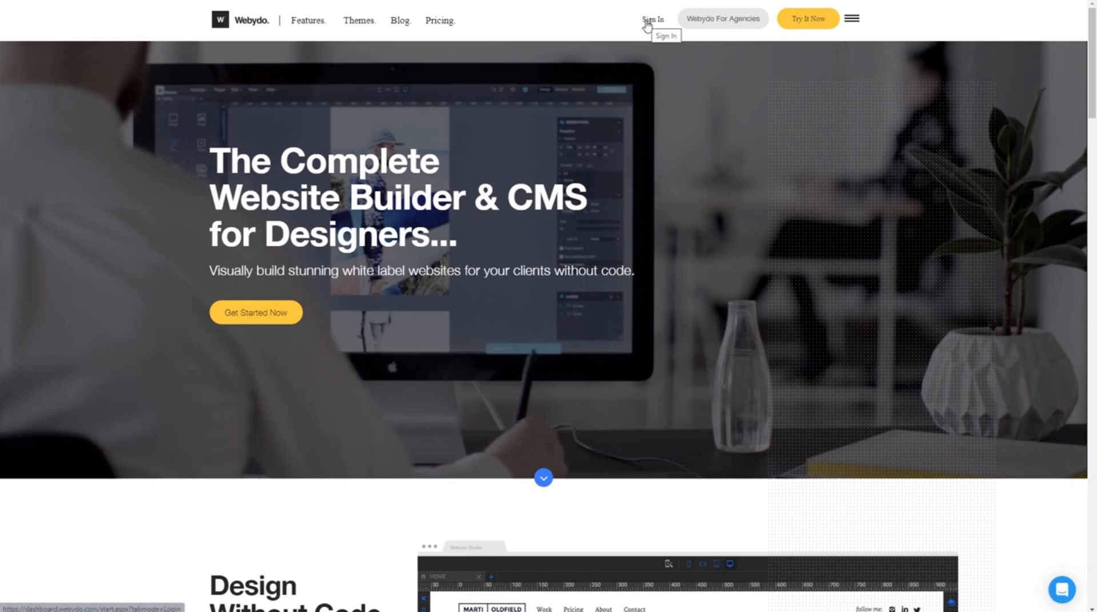
- Sign in to Webydo using the other saved account's e-mail and password
click(645, 25)
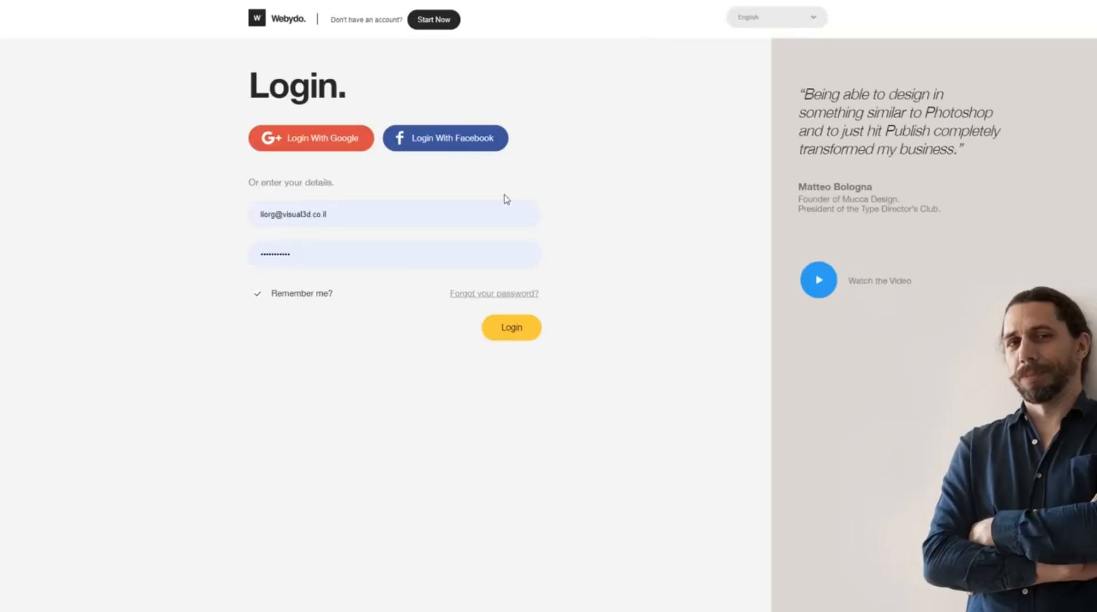
click(426, 215)
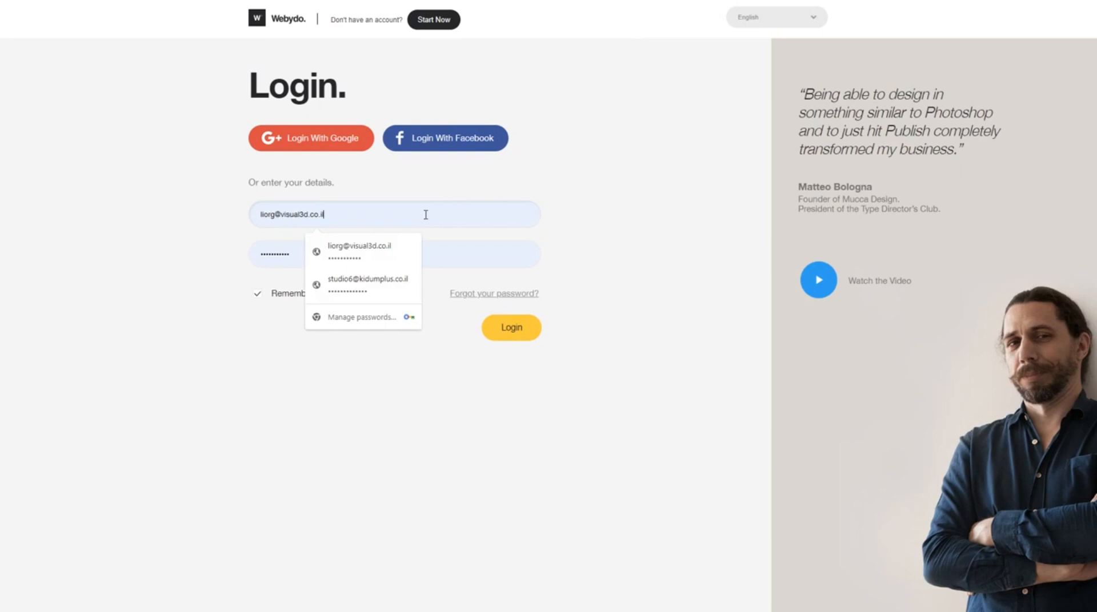
click(397, 284)
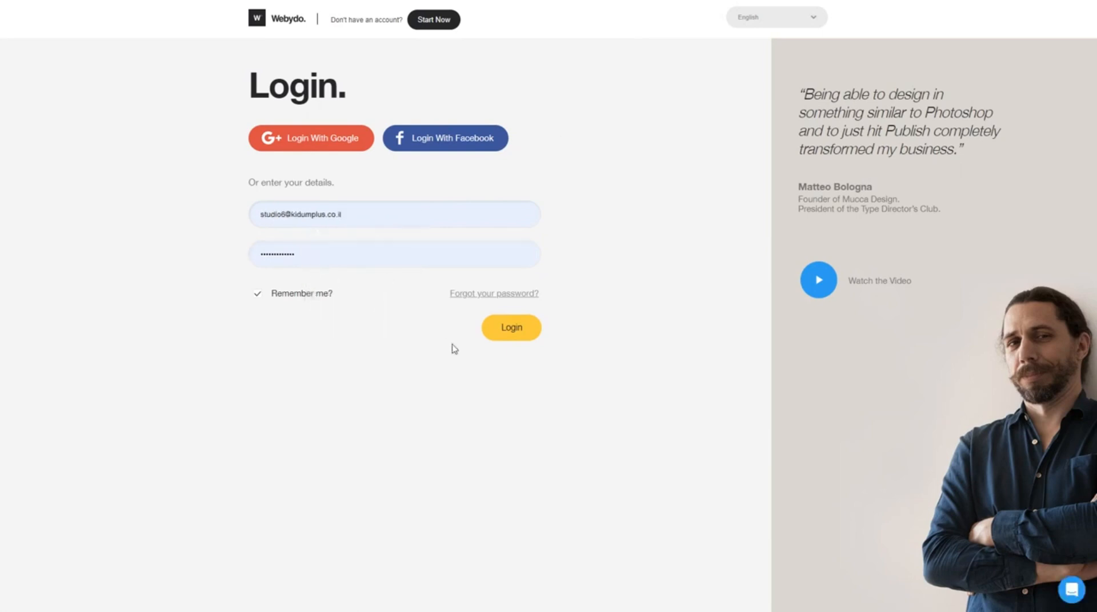
click(493, 337)
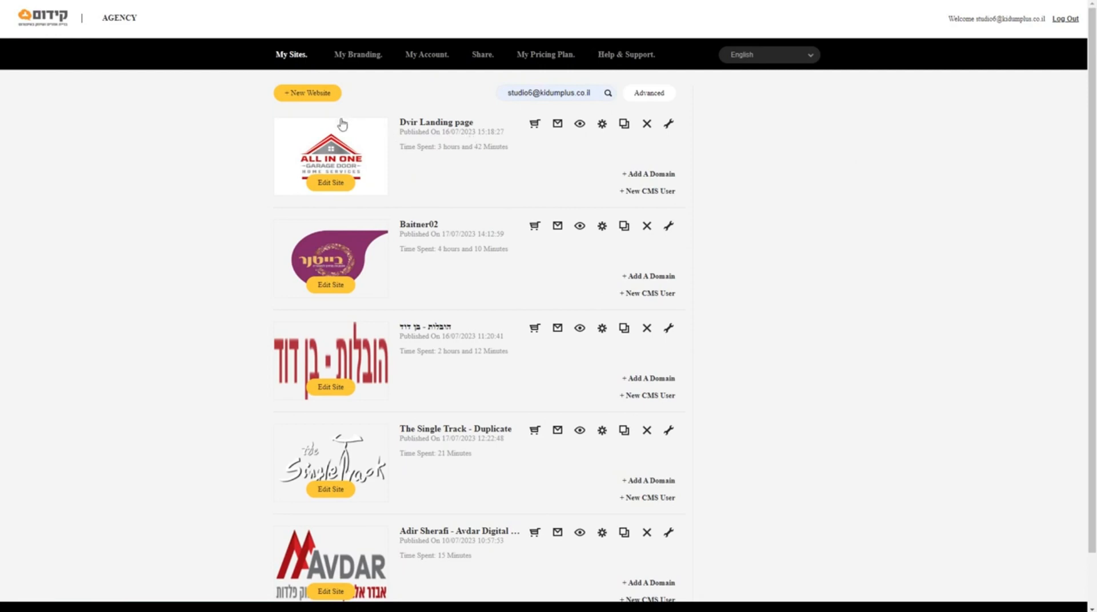
- Create a new website starting from a blank canvas
click(295, 98)
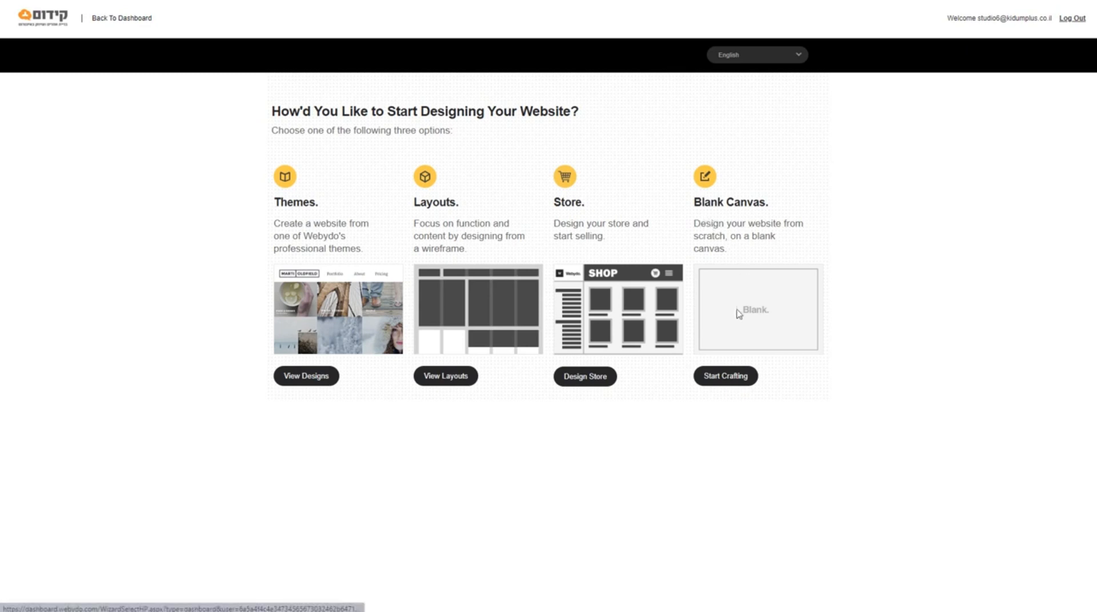
click(729, 377)
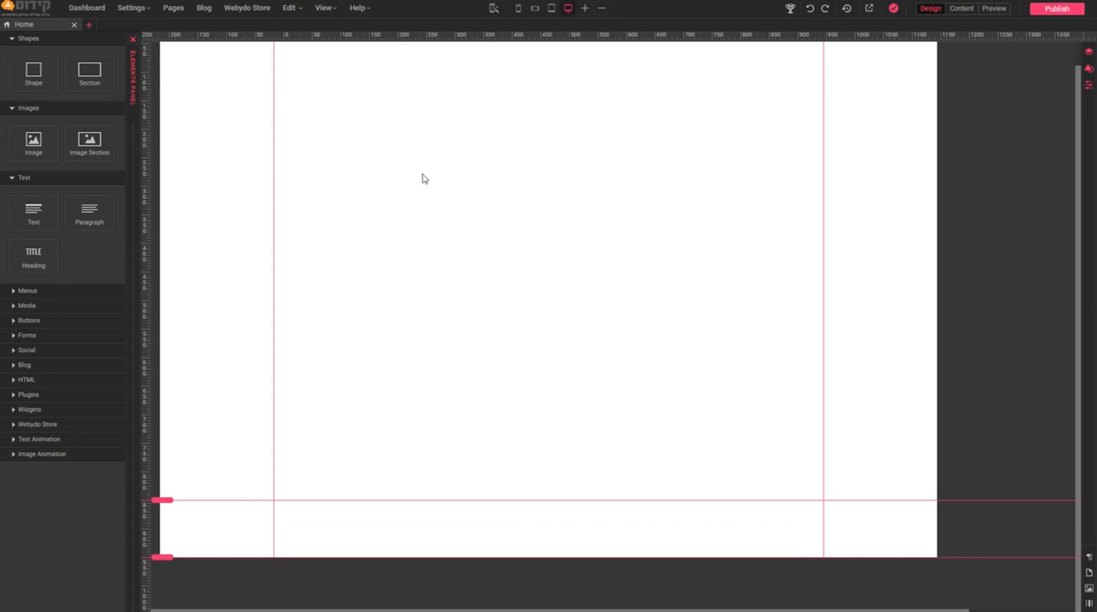
- View the layer list of the blank page
click(1087, 55)
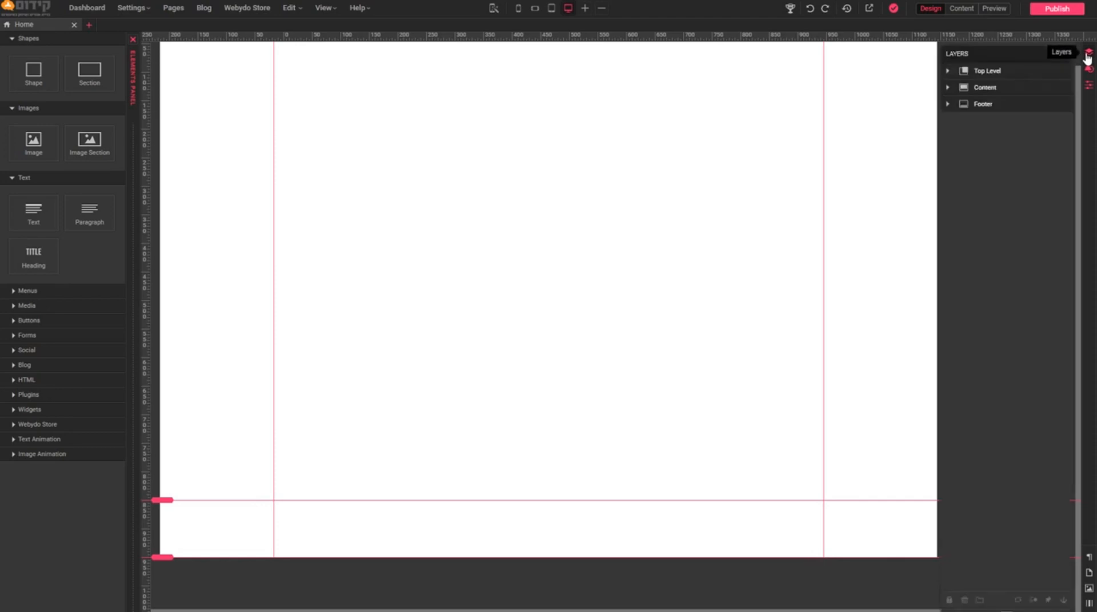
click(1087, 56)
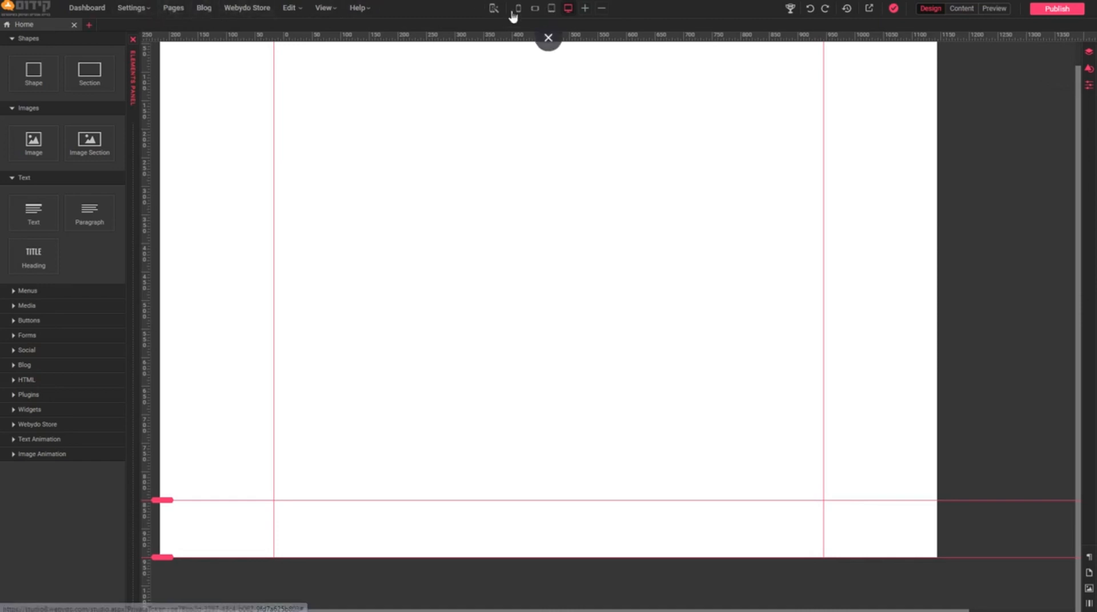
mouse_move(514, 19)
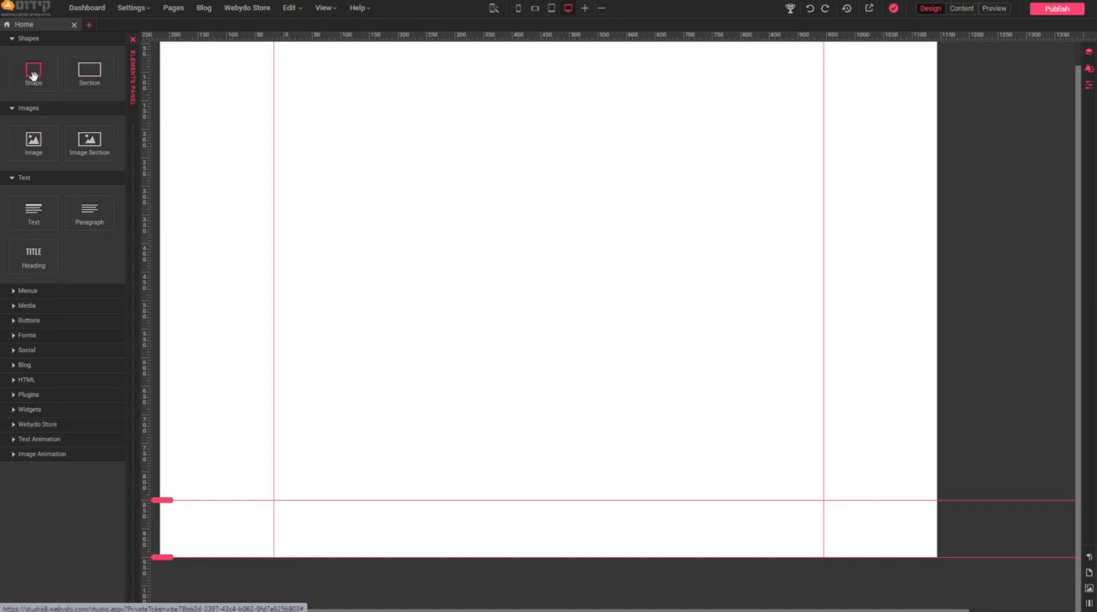
- Add a shape to the page, resize it to a small square and place it against the left margin guide near the top
drag(33, 74, 481, 150)
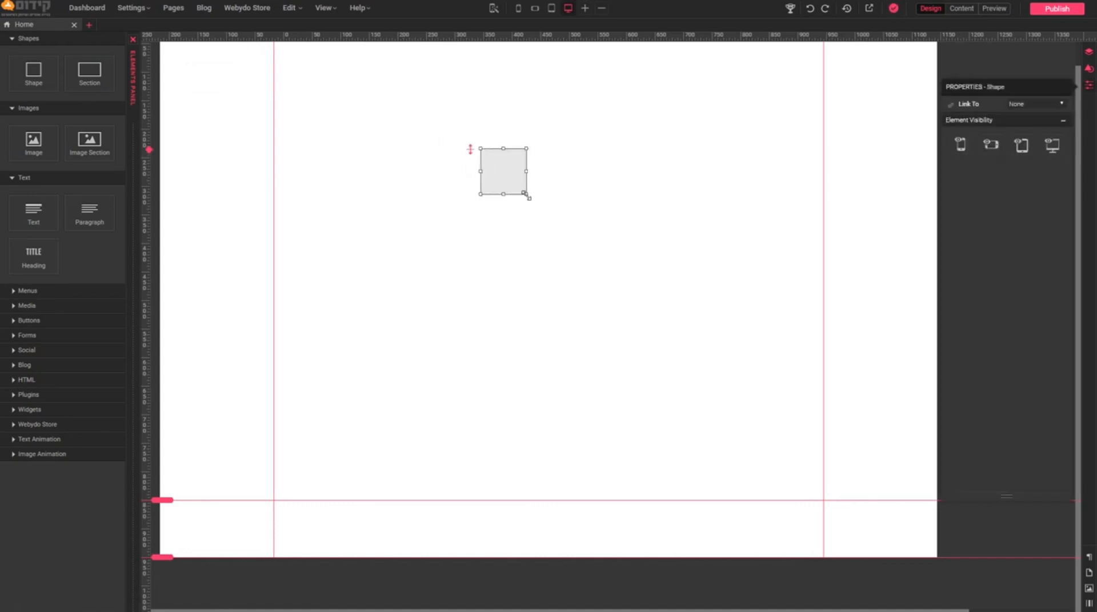
drag(526, 195, 801, 223)
drag(649, 363, 487, 120)
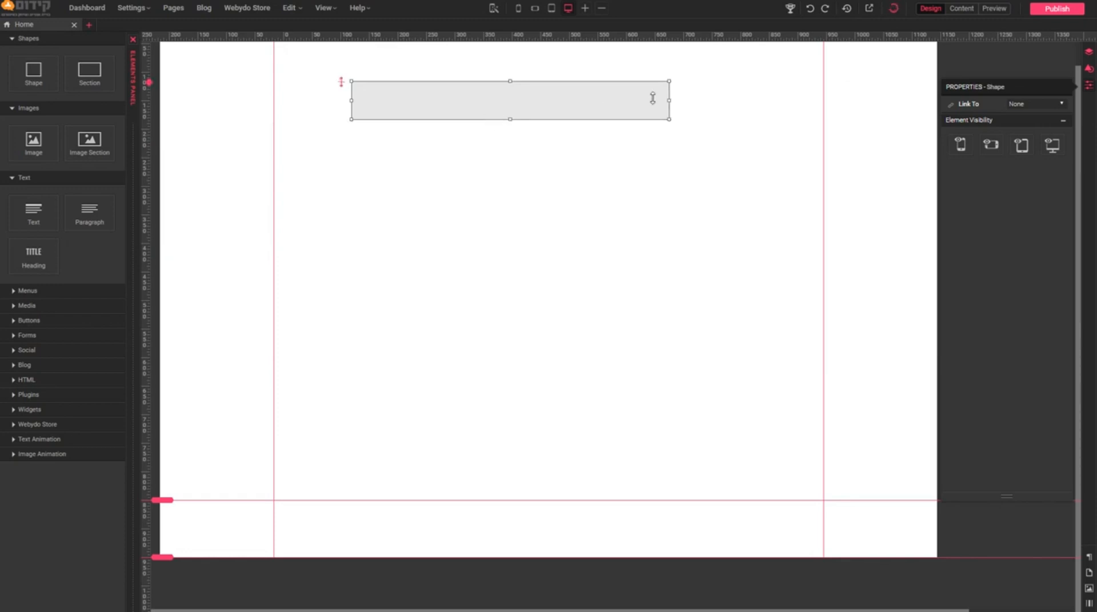
drag(670, 105, 382, 117)
drag(342, 81, 263, 81)
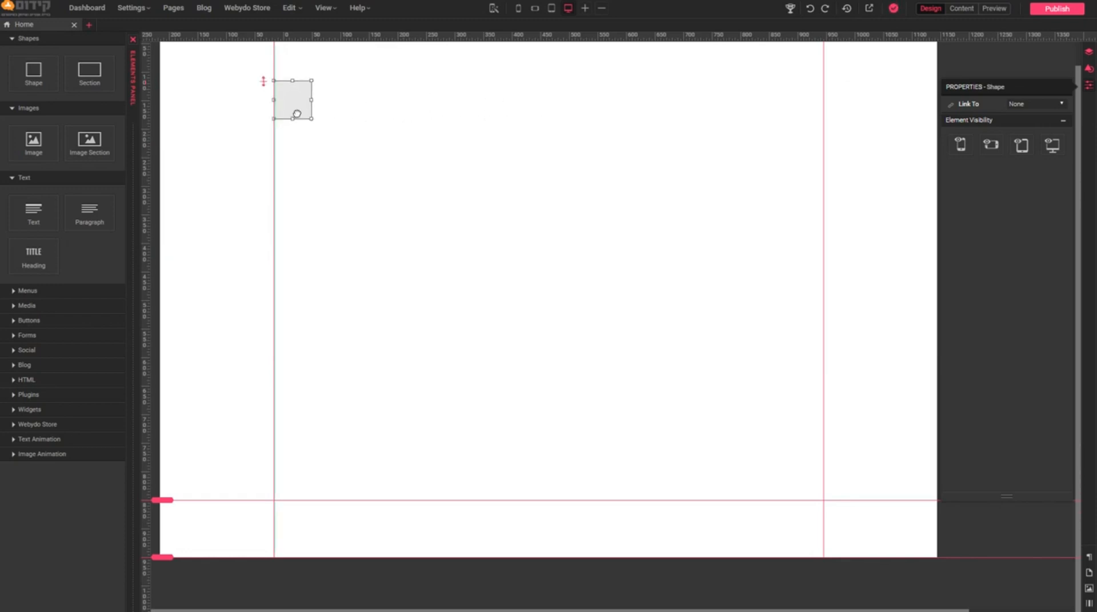
click(316, 144)
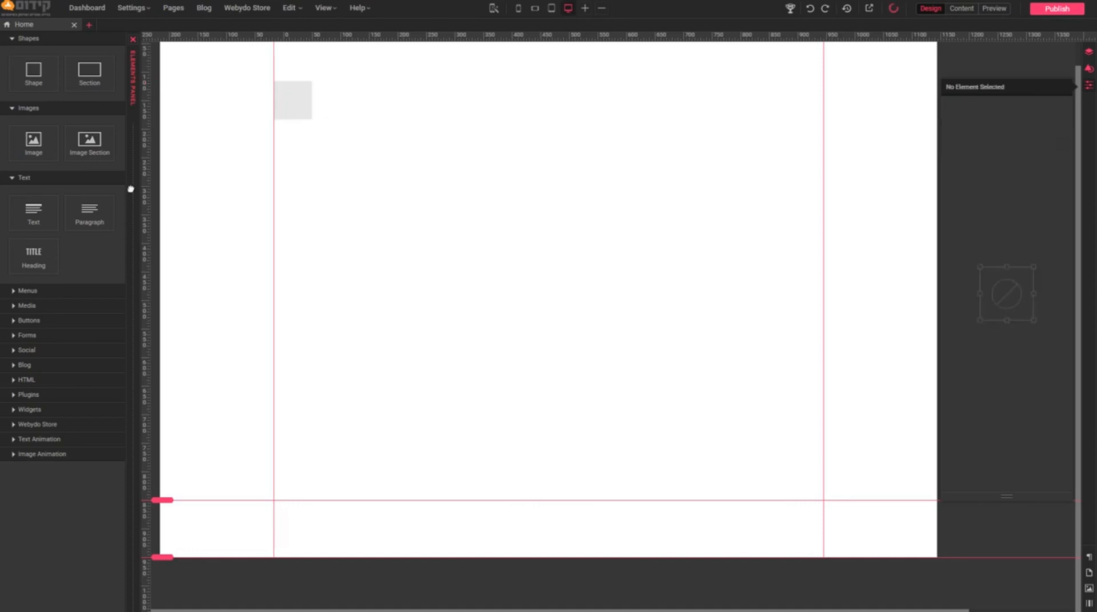
- Add a full-width section, move it up the page to about Y 46 px, and fill it with solid color 120066
click(81, 71)
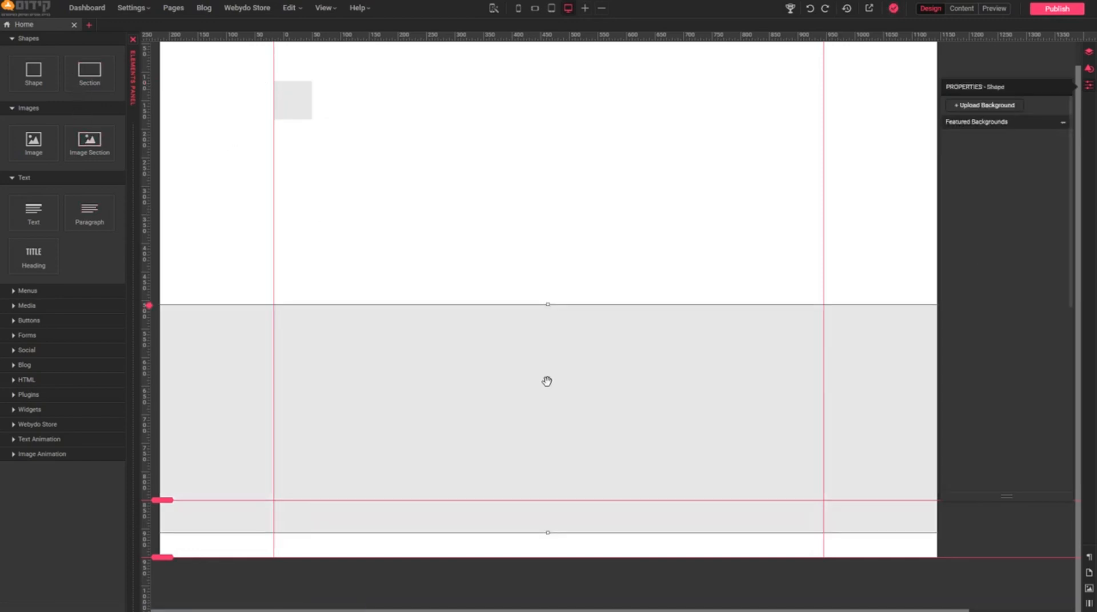
mouse_move(546, 379)
mouse_down()
mouse_move(499, 223)
mouse_move(487, 136)
mouse_up()
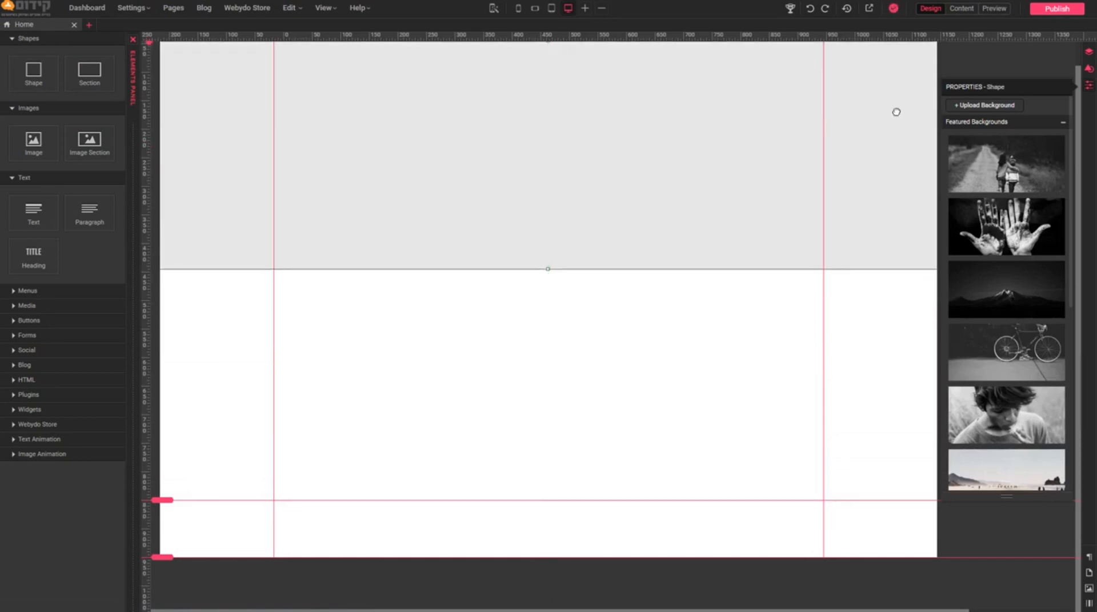
click(1089, 67)
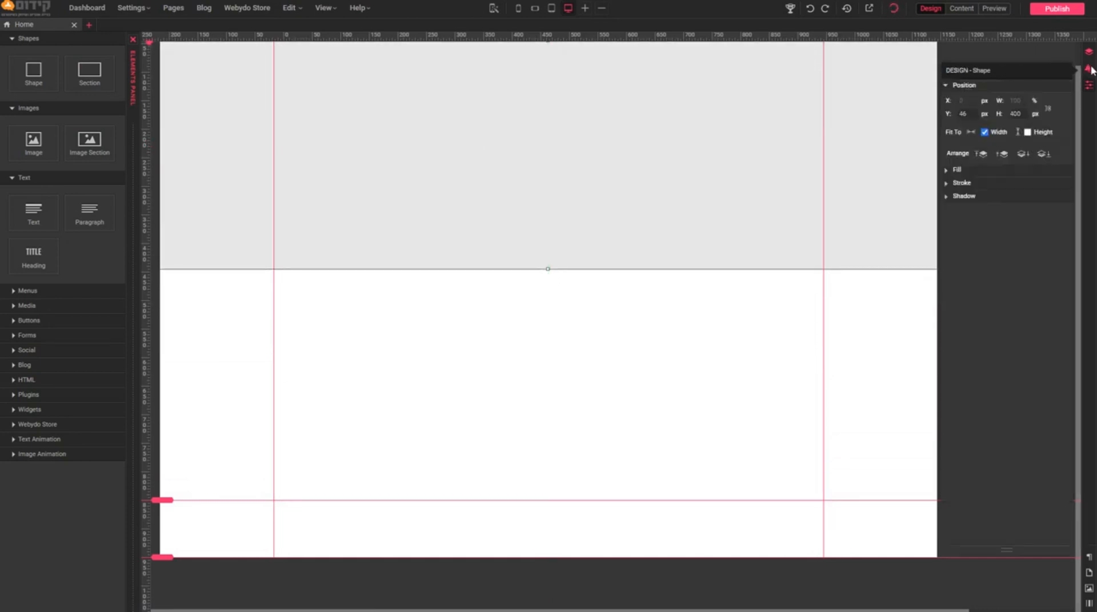
click(982, 172)
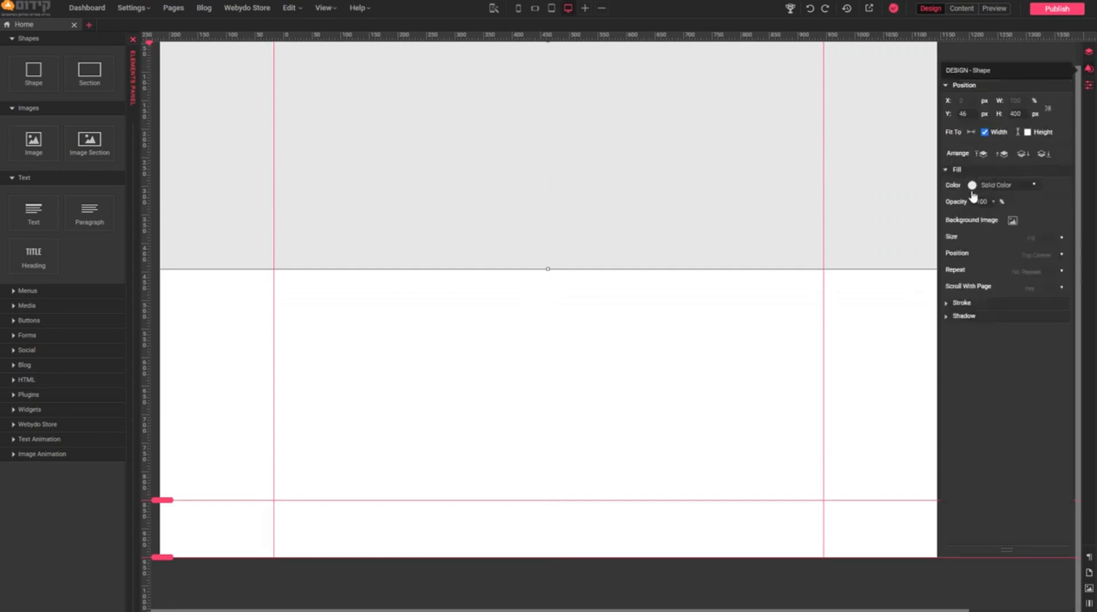
click(972, 185)
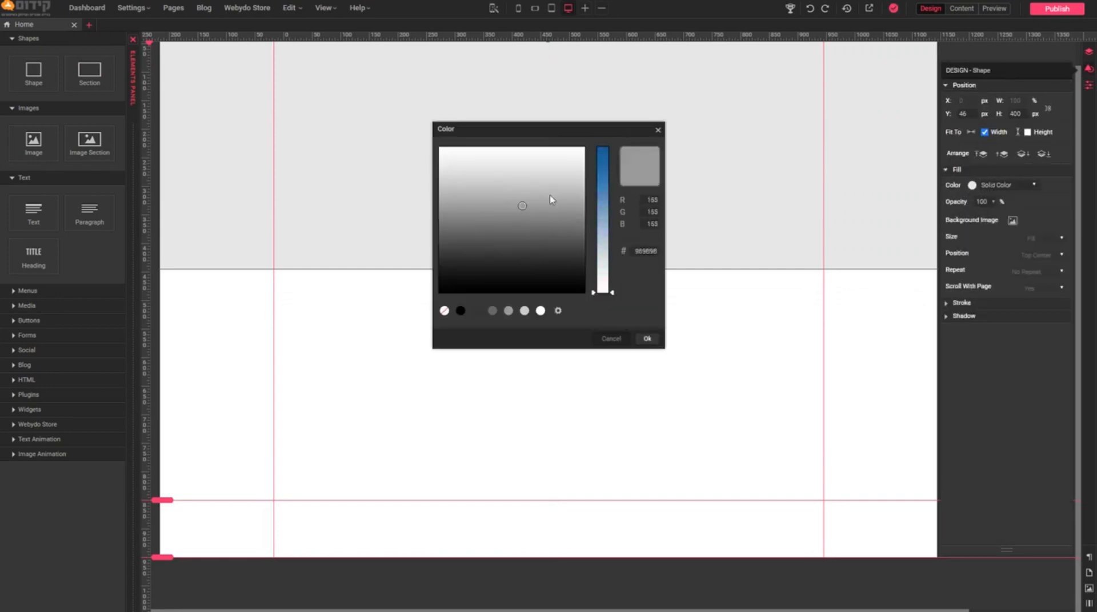
drag(601, 187, 594, 150)
drag(487, 217, 543, 238)
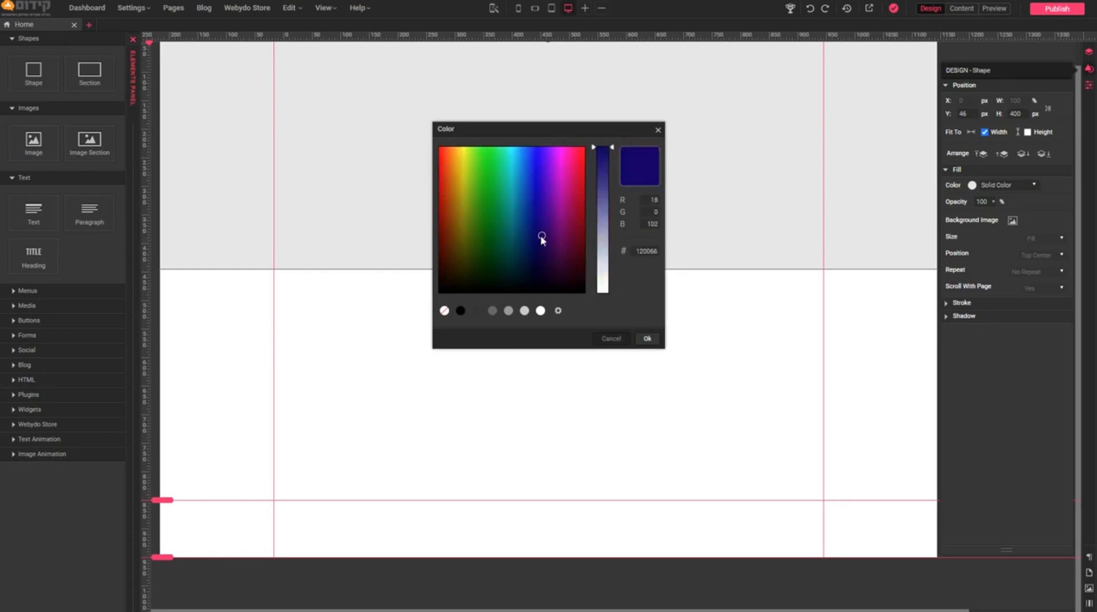
click(647, 340)
click(510, 297)
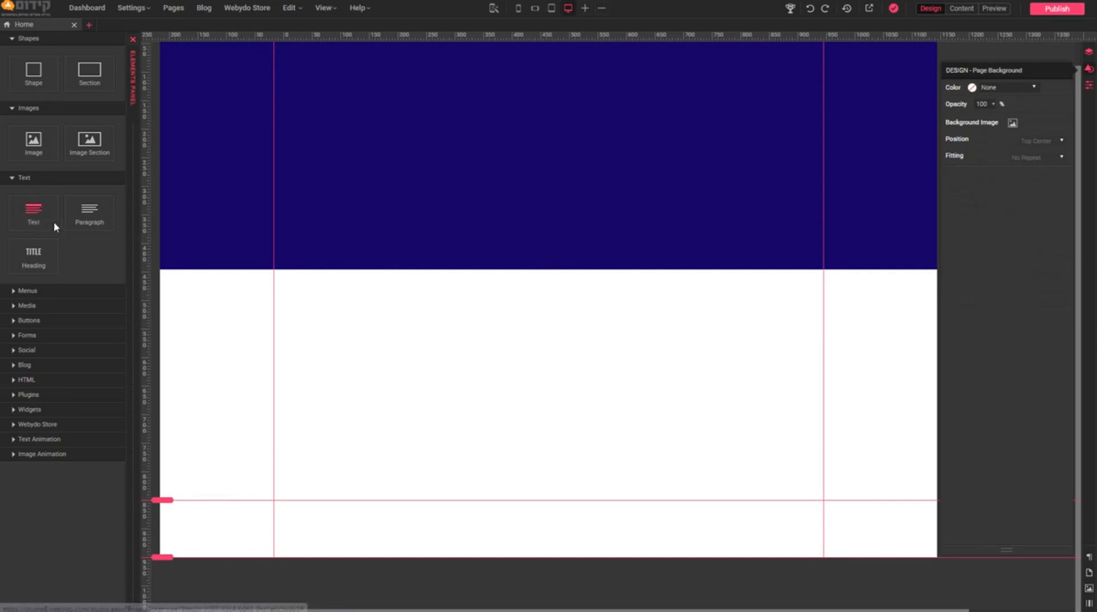
- Place a text block, a paragraph and a heading element side by side below the blue section
drag(36, 215, 328, 312)
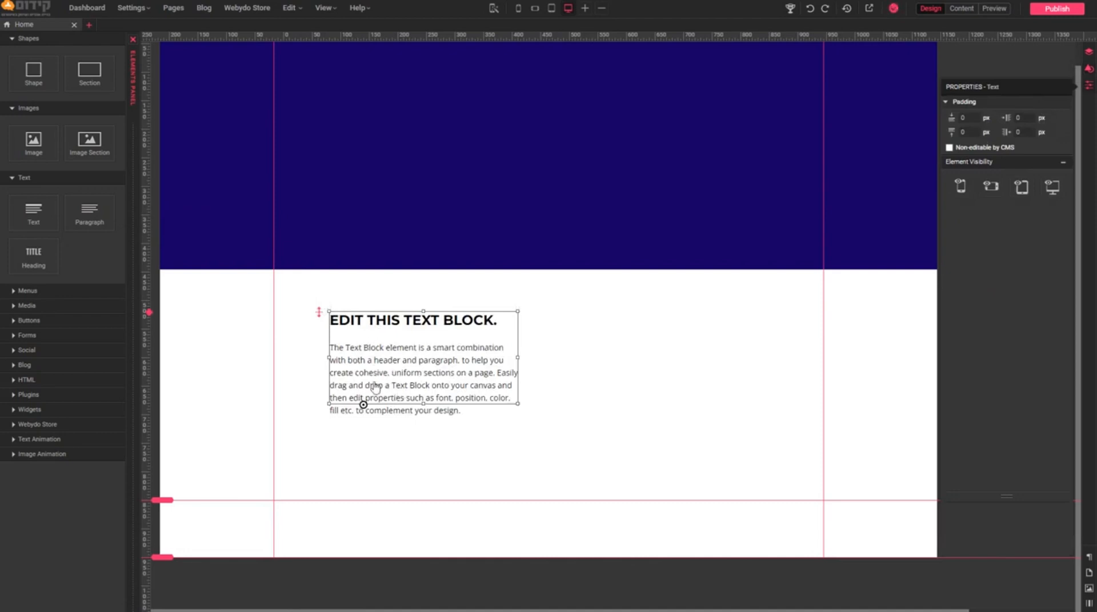
drag(90, 211, 565, 333)
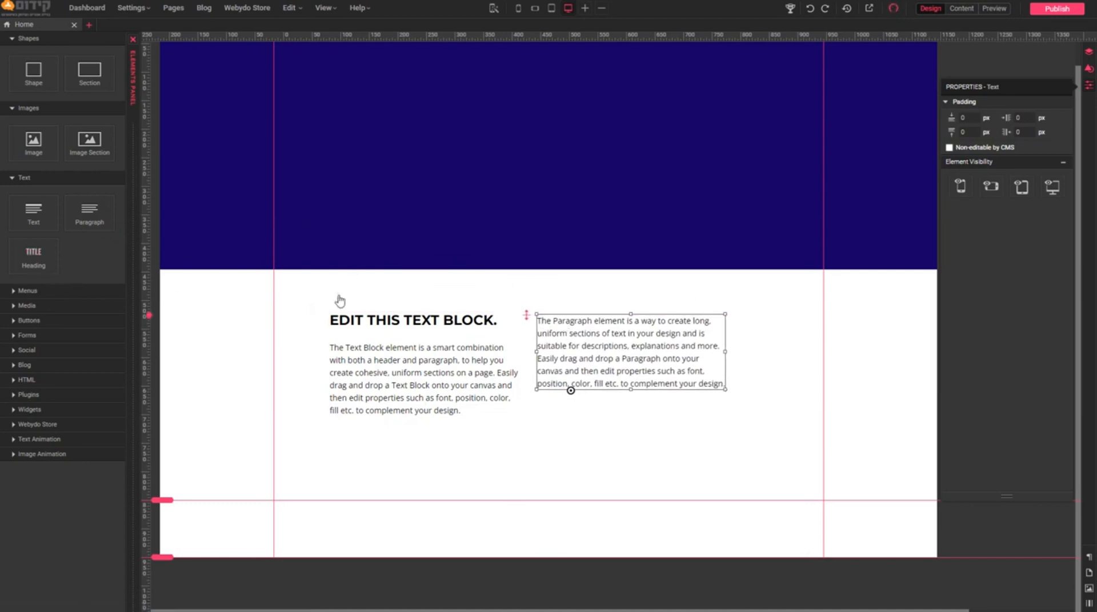
drag(32, 265, 766, 325)
click(525, 363)
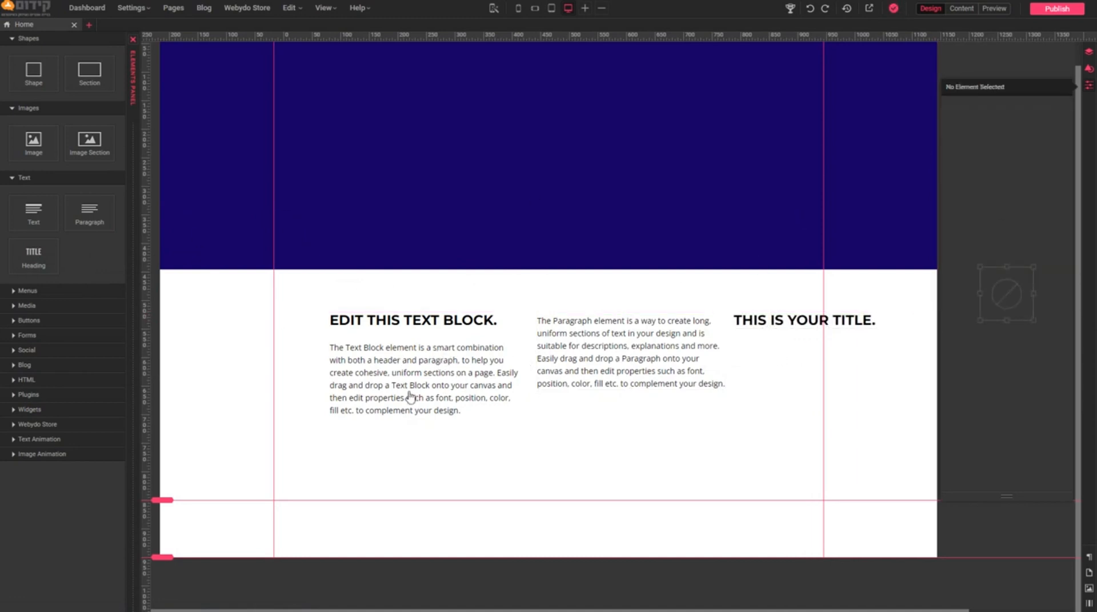
- Move the text block onto the blue section and set its body text color to white (FFFFFF)
mouse_move(410, 396)
mouse_down()
mouse_move(384, 225)
mouse_move(450, 166)
mouse_move(640, 193)
mouse_up()
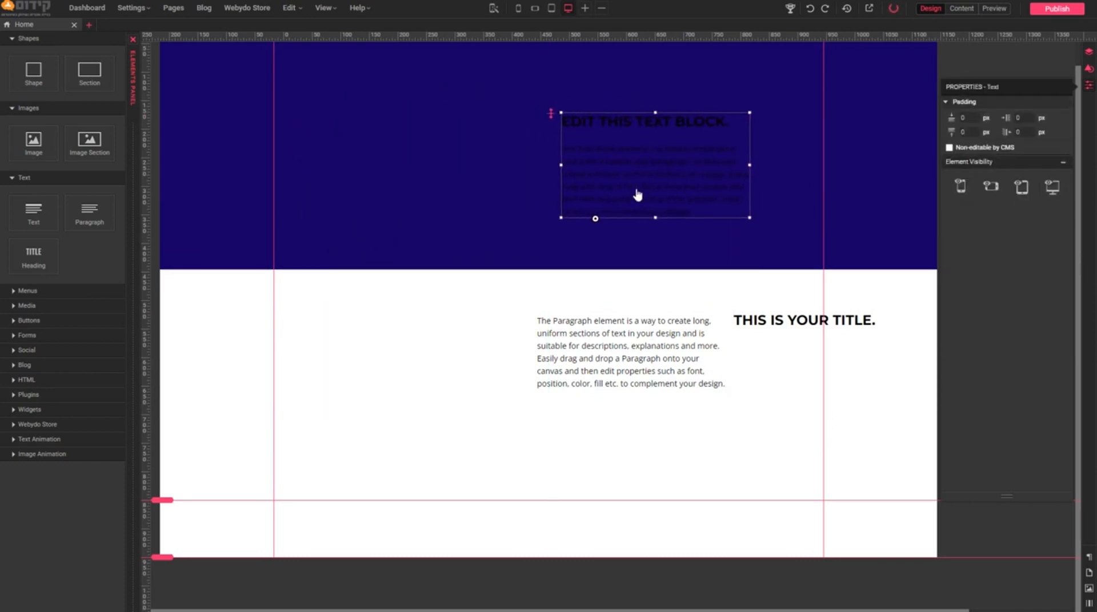
double_click(634, 189)
click(707, 210)
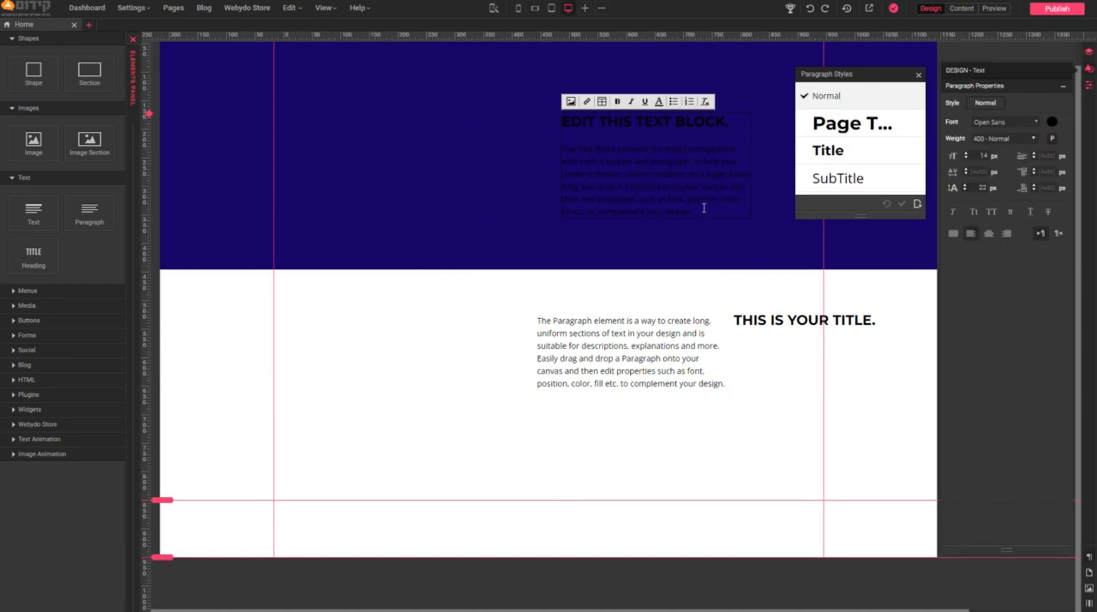
drag(700, 207, 549, 151)
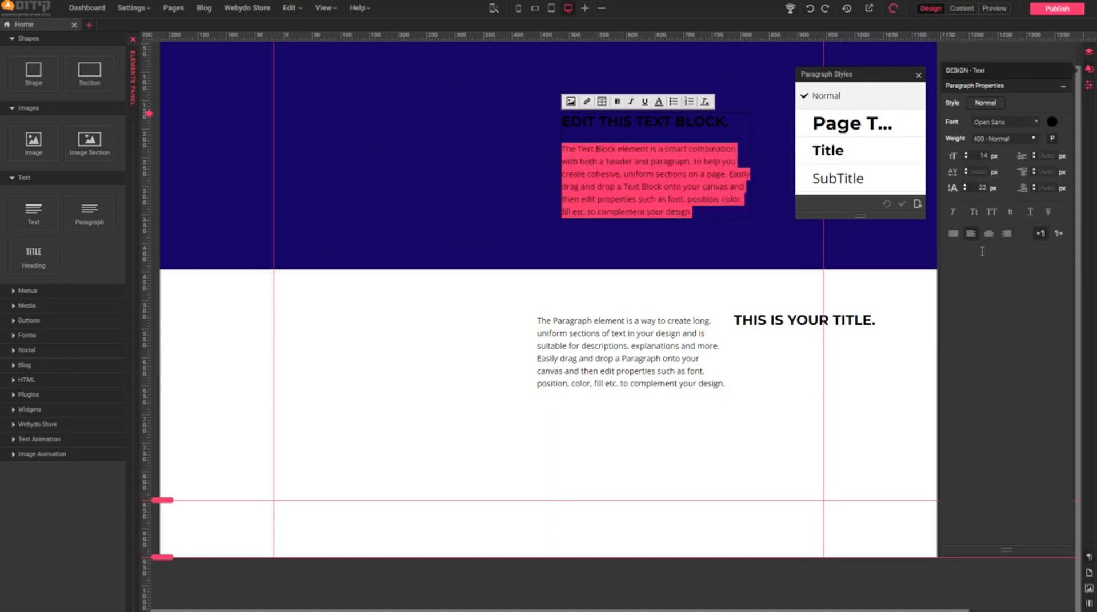
click(1052, 123)
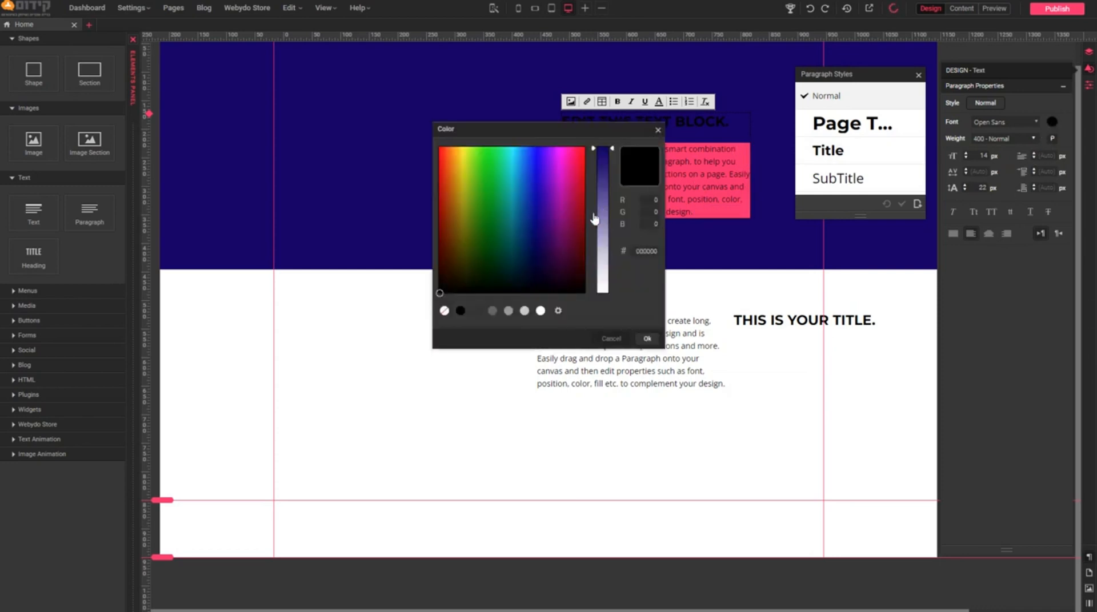
click(540, 312)
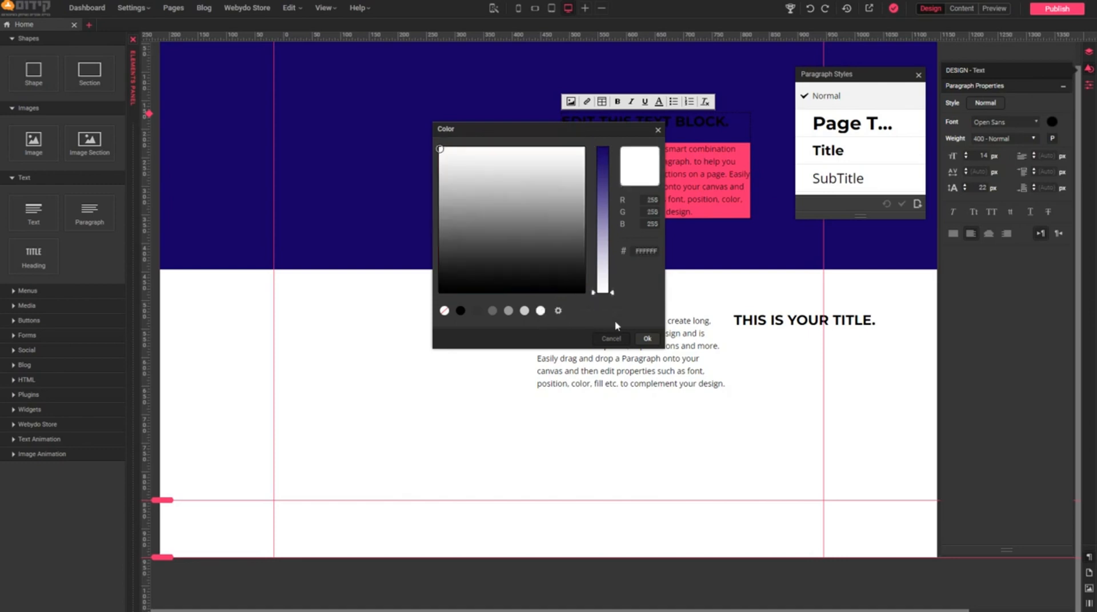
click(648, 338)
click(545, 227)
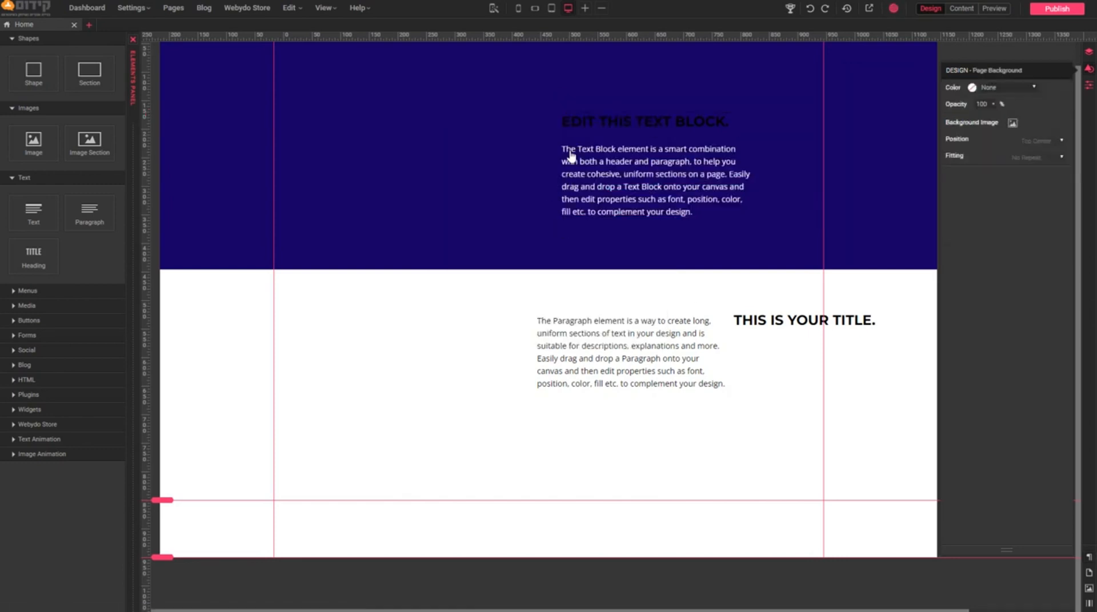
- Format the text block's heading with 27 px size, 40 px line height and the Maiden Orange font
click(582, 126)
double_click(578, 122)
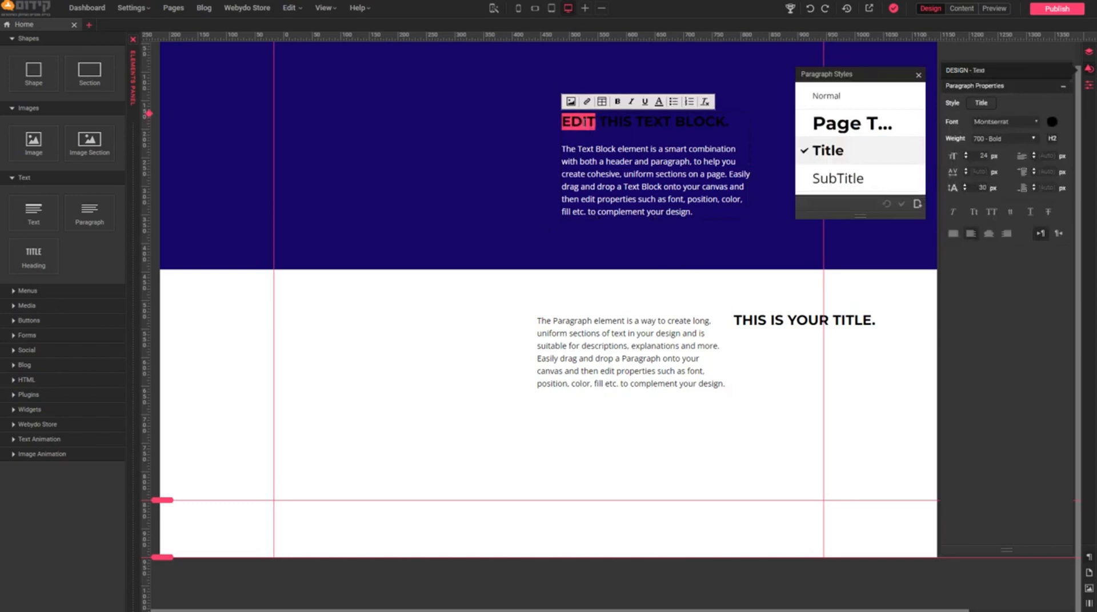
drag(593, 121, 749, 122)
click(965, 153)
click(965, 186)
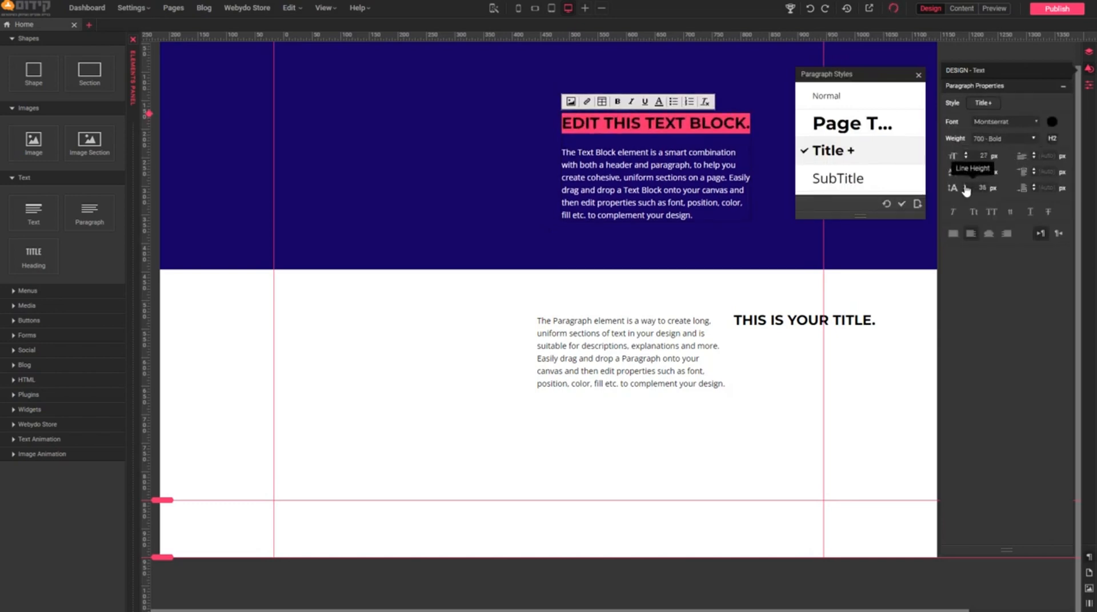
click(966, 187)
click(1019, 122)
scroll(1024, 254, down, 5)
click(1005, 267)
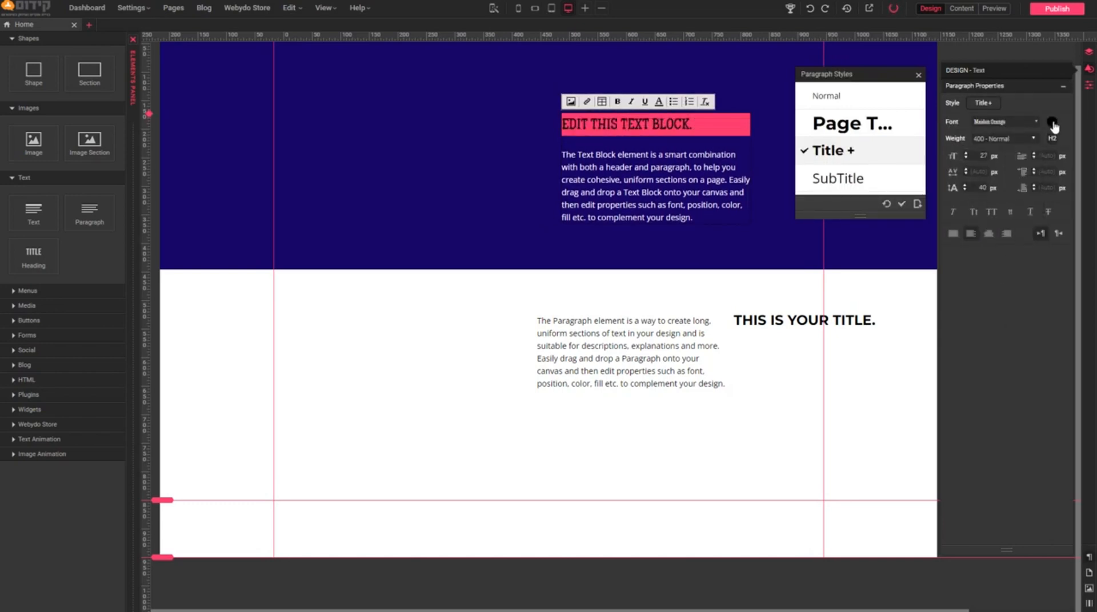
- Set the text block's heading color to cyan
click(1053, 123)
click(536, 213)
click(509, 150)
click(647, 339)
click(722, 307)
- Move the text block to the left margin guide within the blue section and recolor its heading light blue
drag(645, 183, 353, 144)
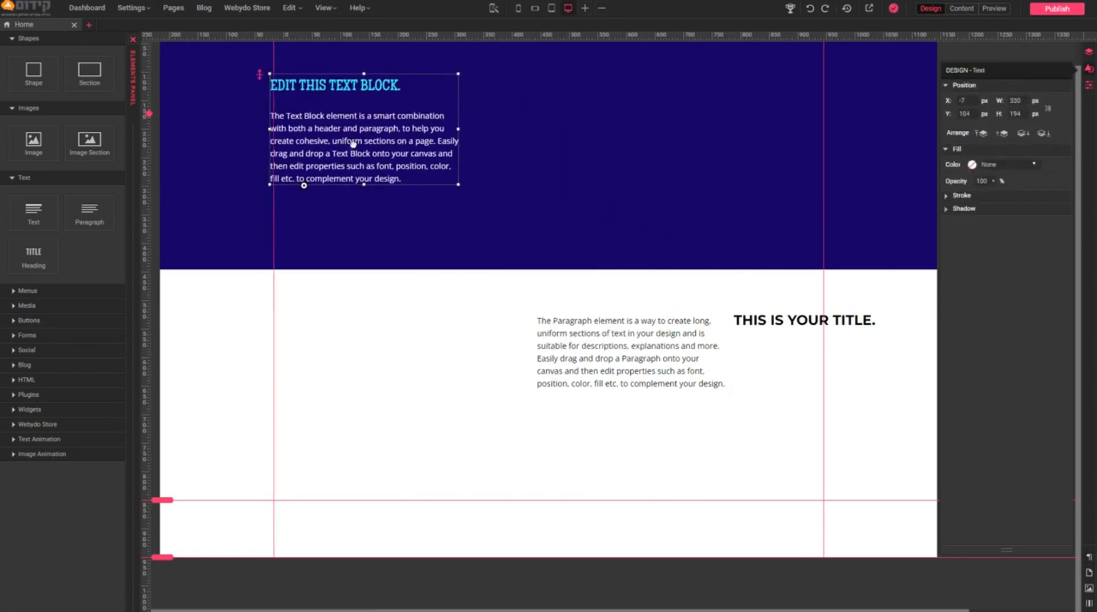
double_click(353, 144)
drag(275, 82, 461, 84)
click(1052, 123)
click(524, 164)
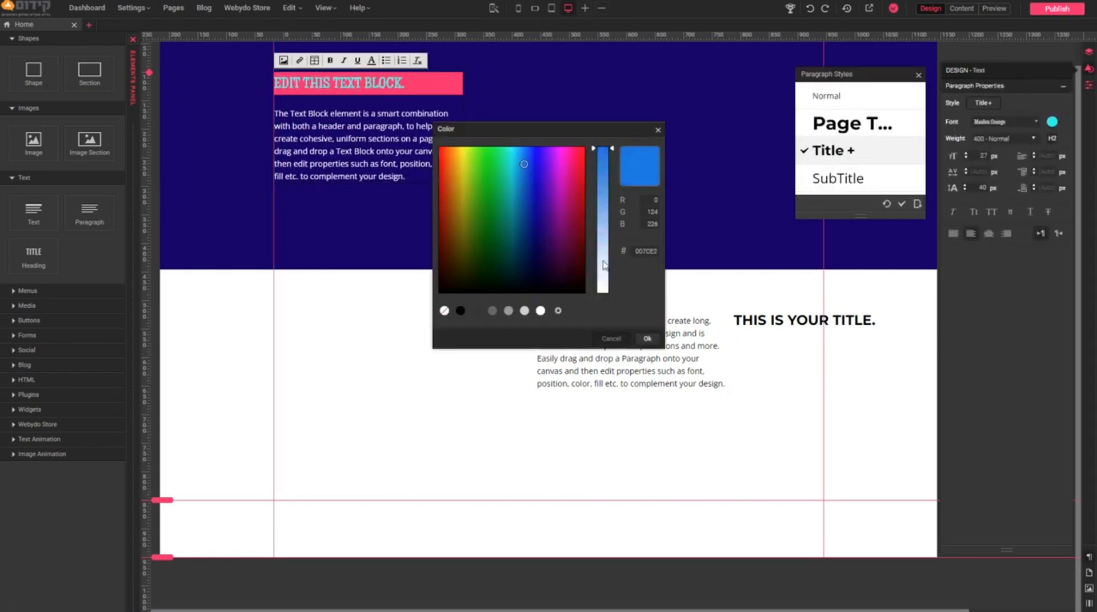
click(604, 264)
click(647, 339)
click(542, 297)
- Shorten the blue section by raising its bottom edge and delete the paragraph and title elements below it
drag(490, 268, 483, 222)
click(484, 238)
click(605, 362)
key(Delete)
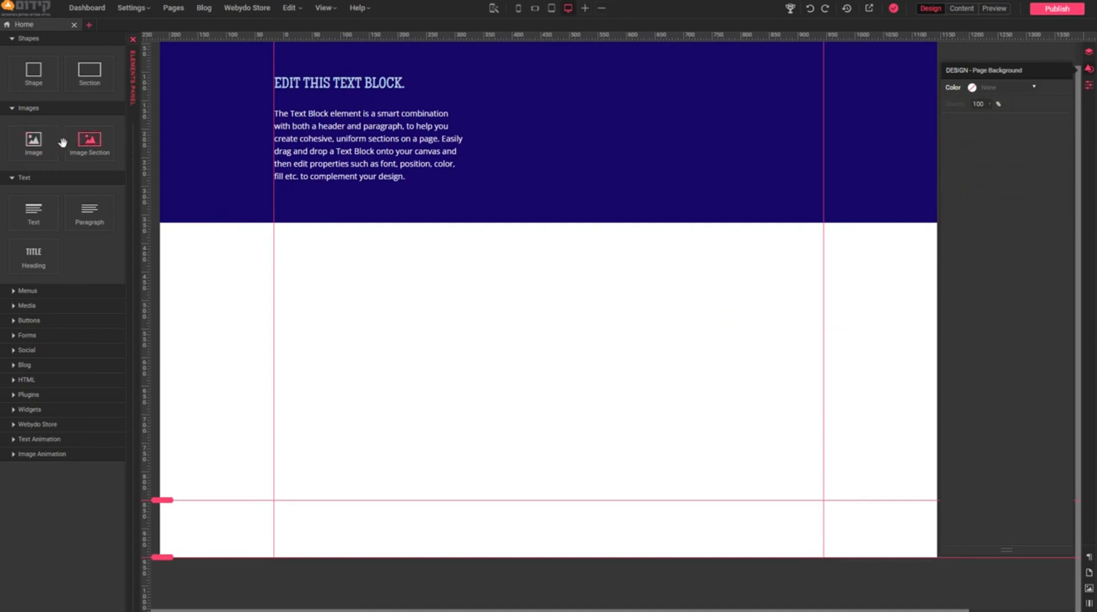
- Place an image element in the blue section, to the right of the text block
drag(34, 141, 630, 89)
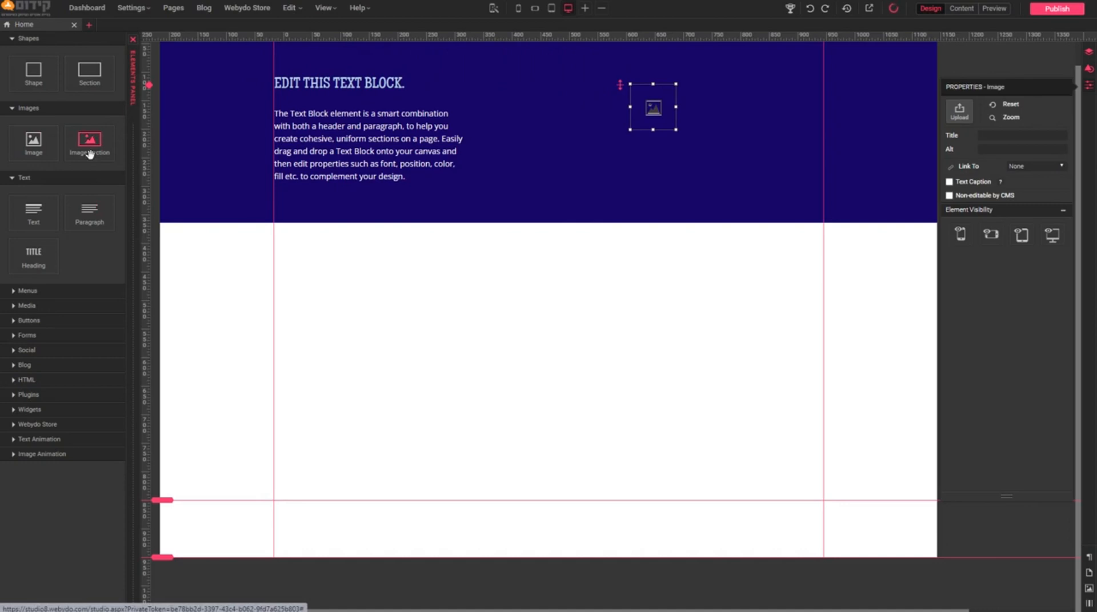
drag(89, 140, 269, 186)
drag(484, 361, 421, 266)
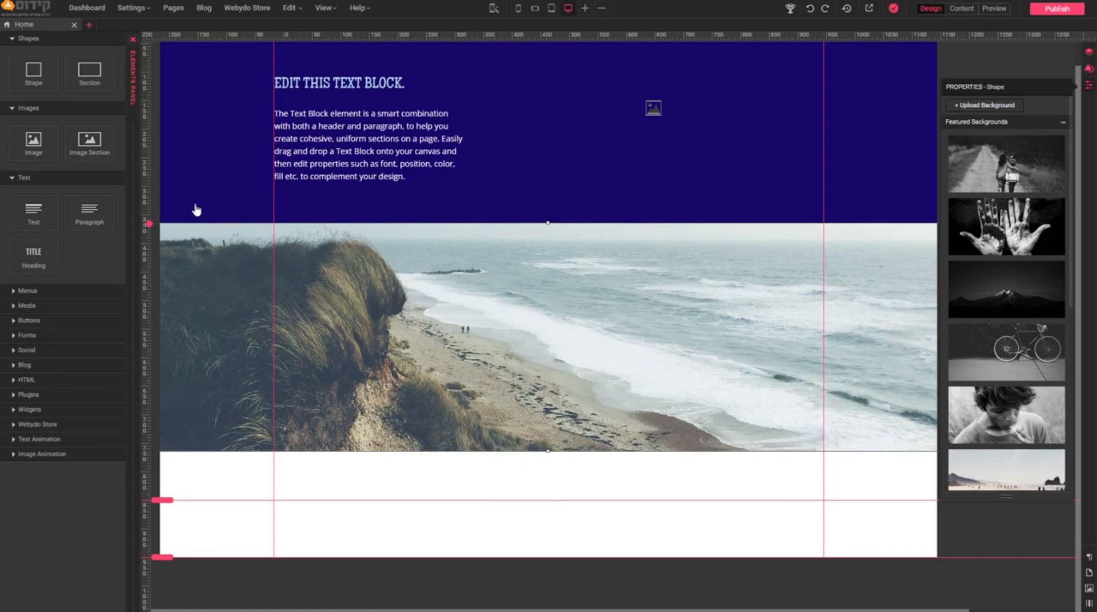
key(Delete)
- Enlarge the image placeholder to about 189 px square against the right margin guide and upload the smaller blueberry-and-blackberry-ice-cream JPG into it
drag(653, 108, 688, 170)
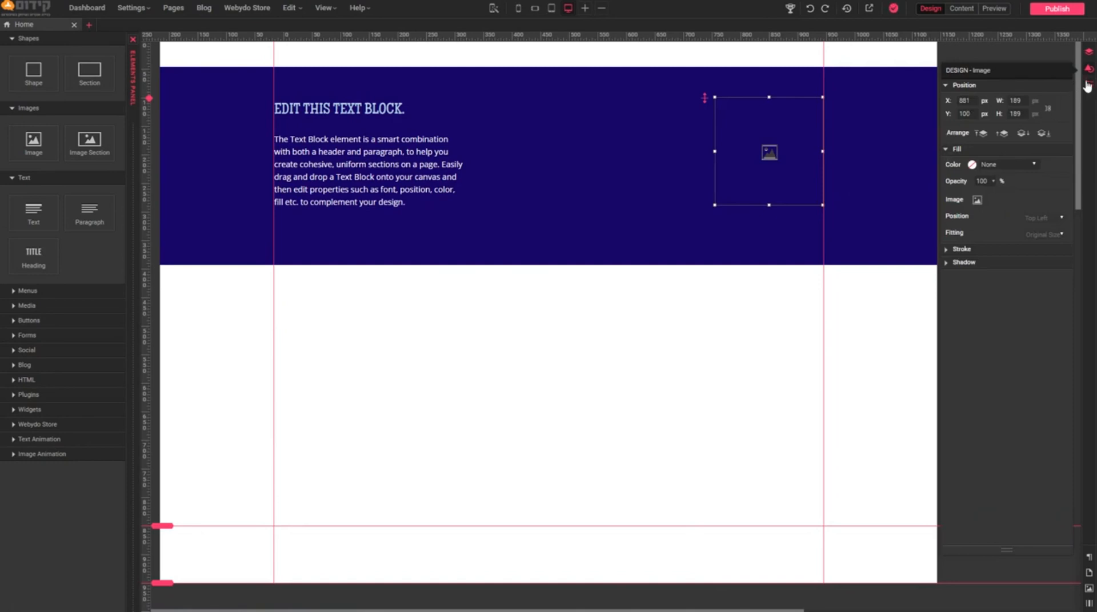
click(1088, 84)
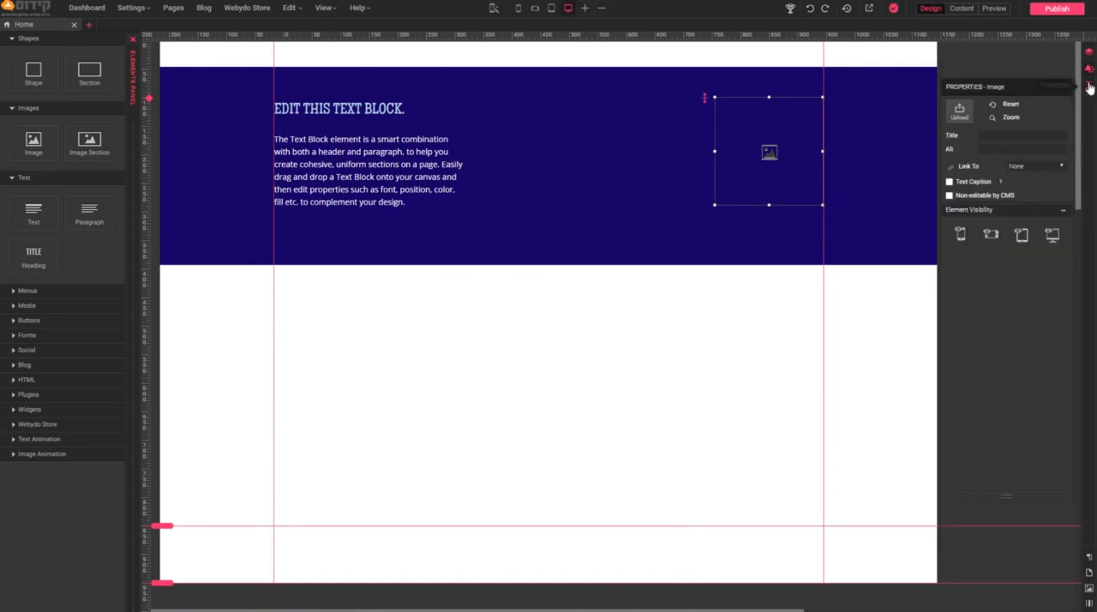
click(959, 111)
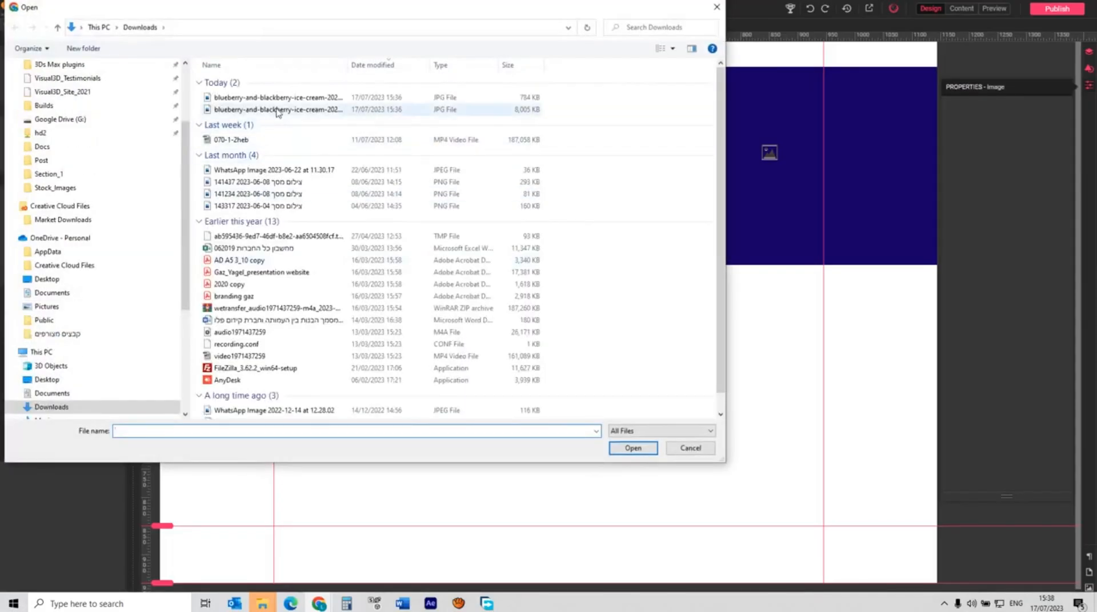
double_click(293, 99)
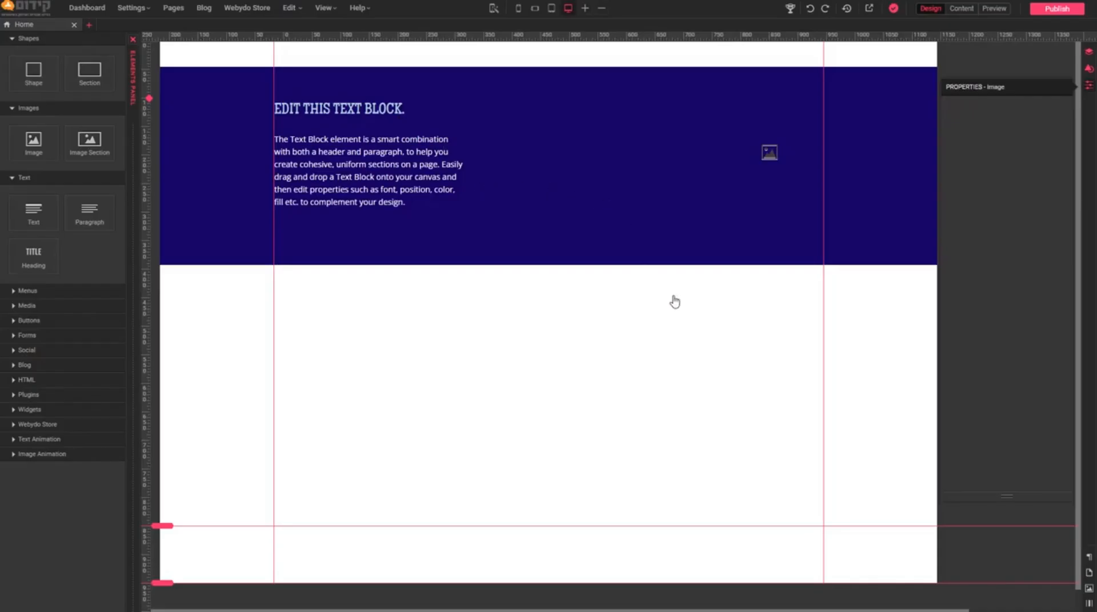
click(789, 198)
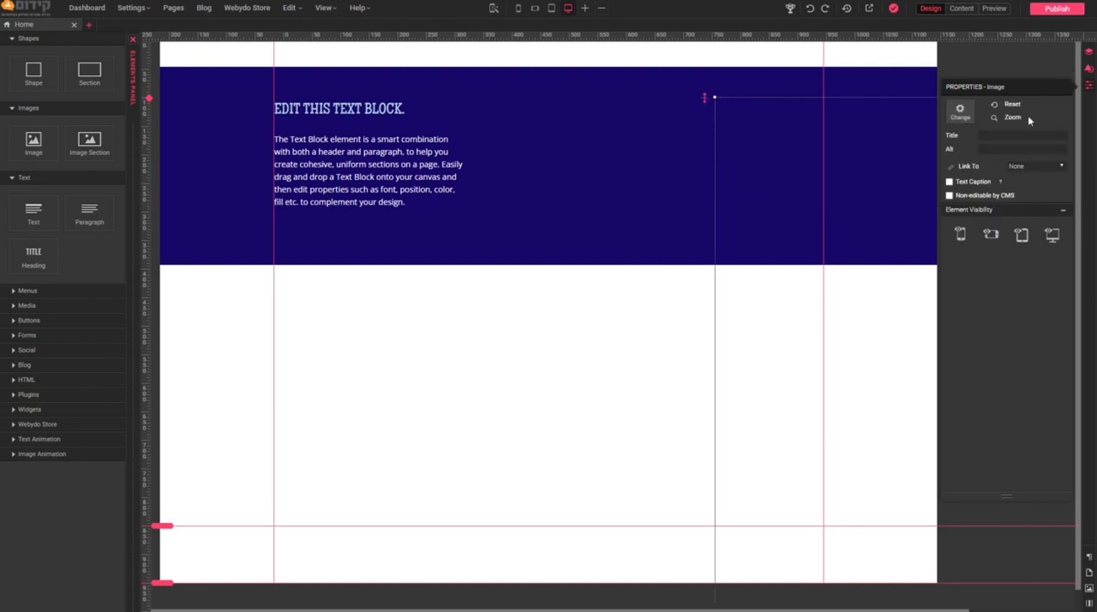
- Set the ice-cream image's width to 400 px and move it against the right margin guide, vertically centered in the blue section
click(1089, 69)
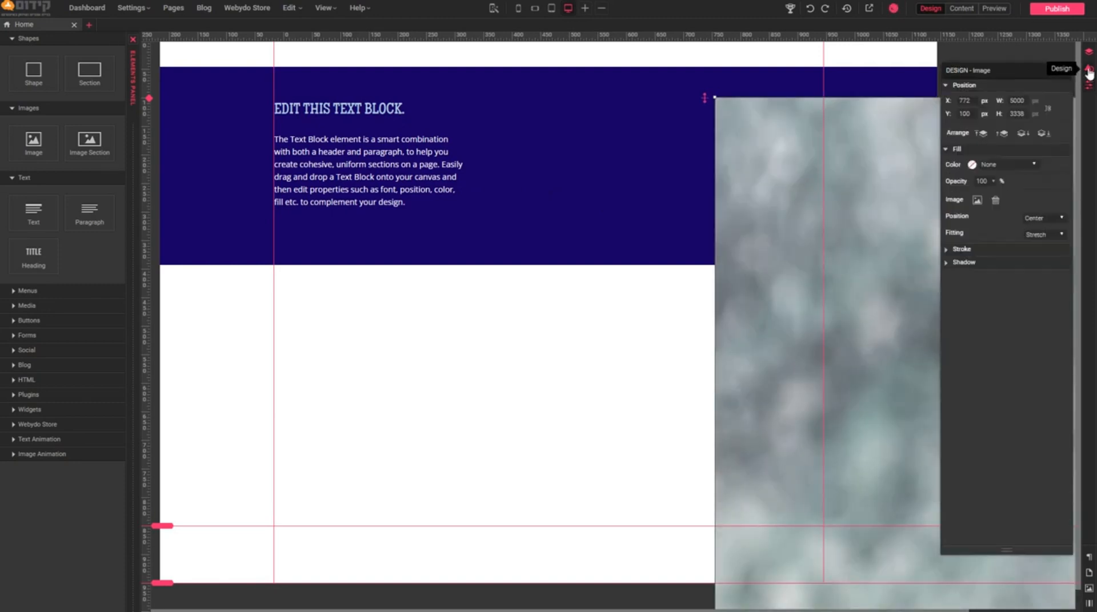
double_click(1018, 101)
text(4)
key(Return)
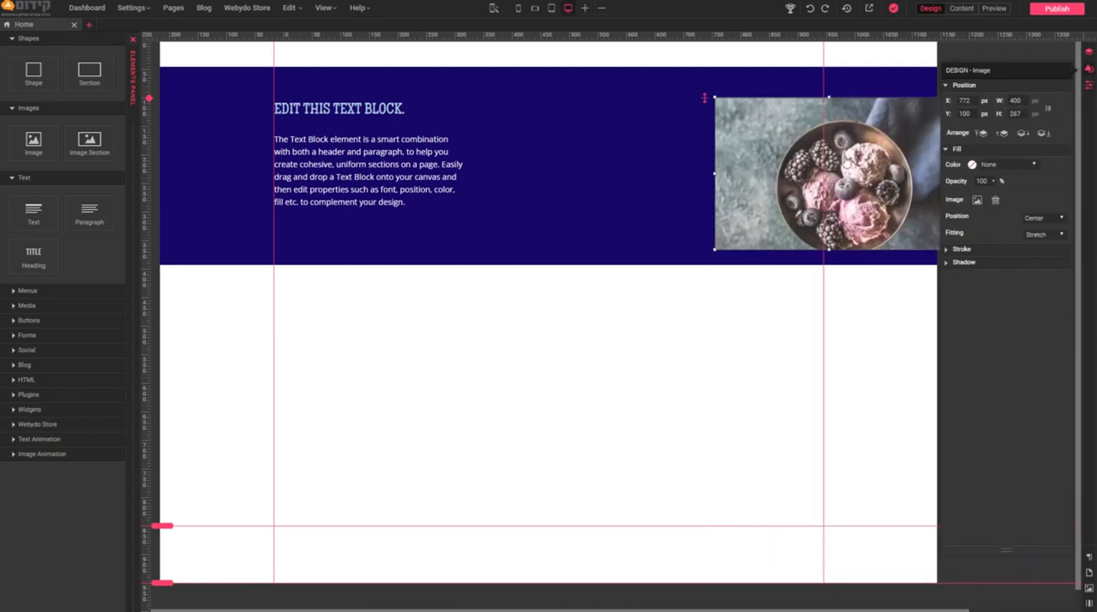
drag(893, 176, 767, 167)
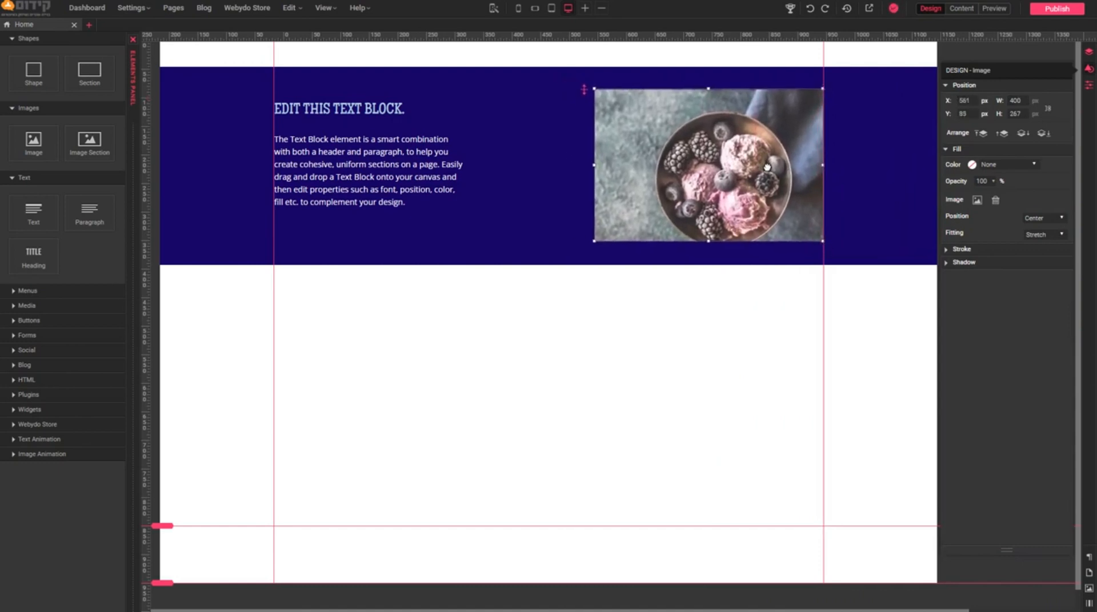
click(592, 312)
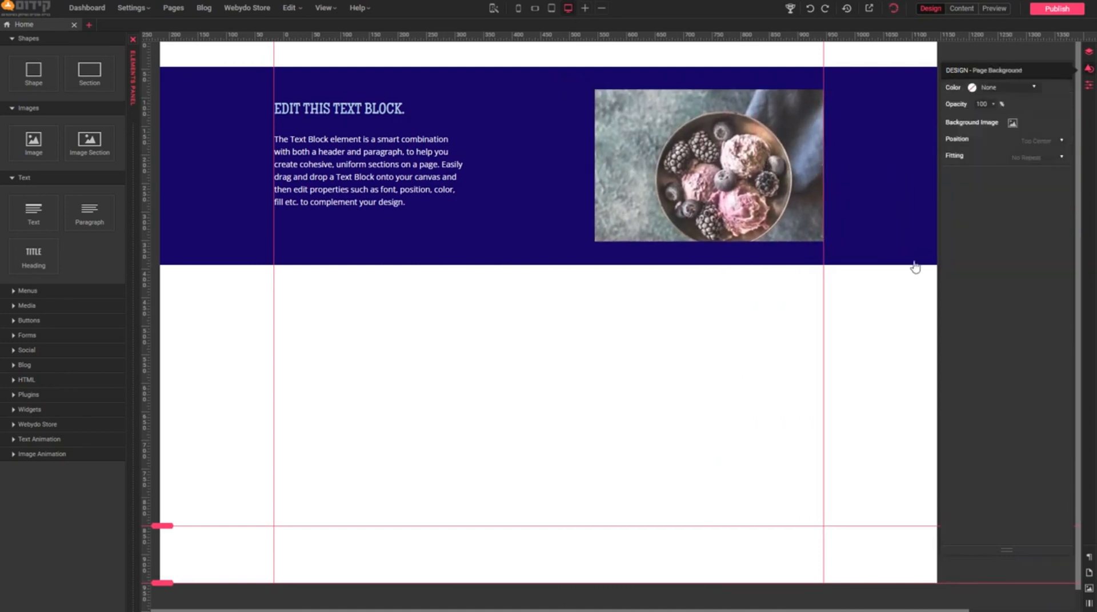